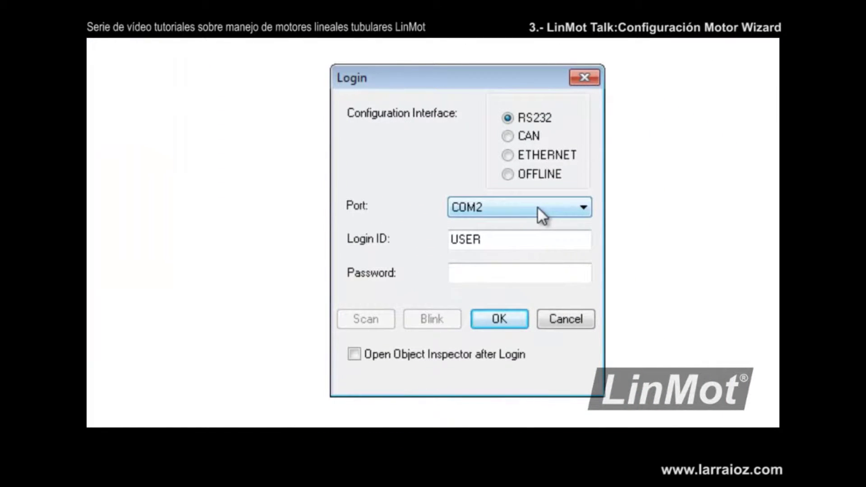
Step: Log in to the drive over RS232 on port COM2 and start the Motor Wizard
{"action": "left_click", "coordinate": [502, 319]}
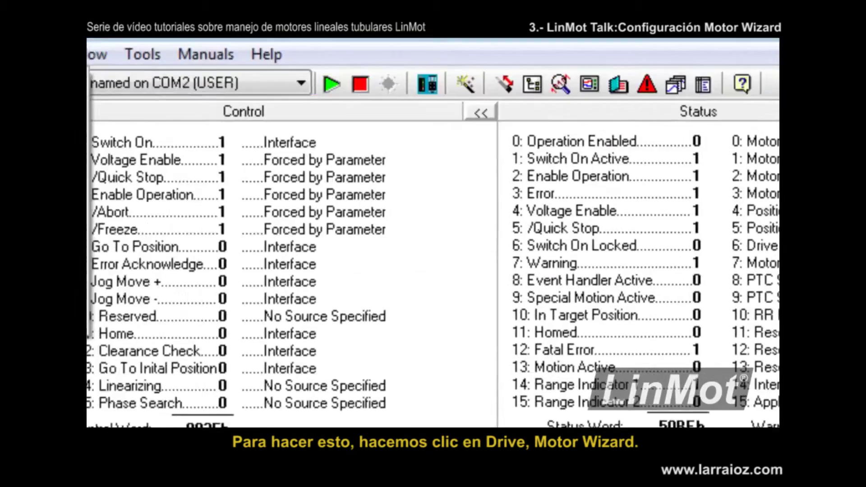
{"action": "left_click", "coordinate": [263, 99]}
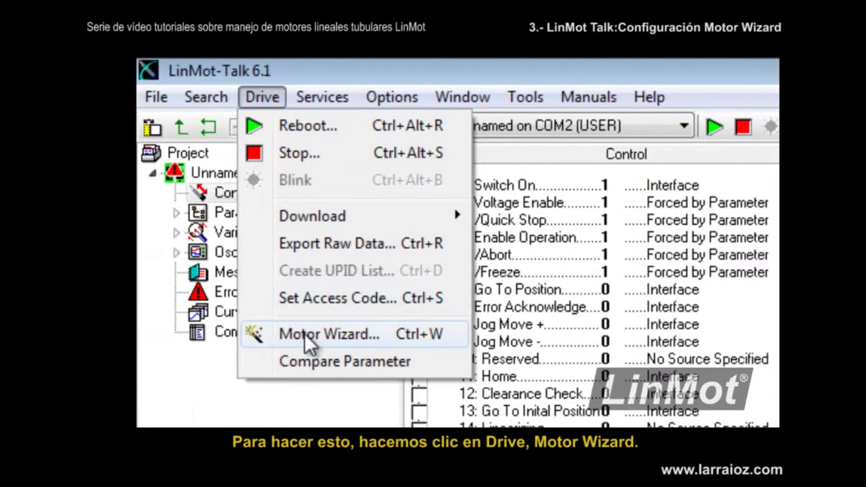
{"action": "left_click", "coordinate": [286, 334]}
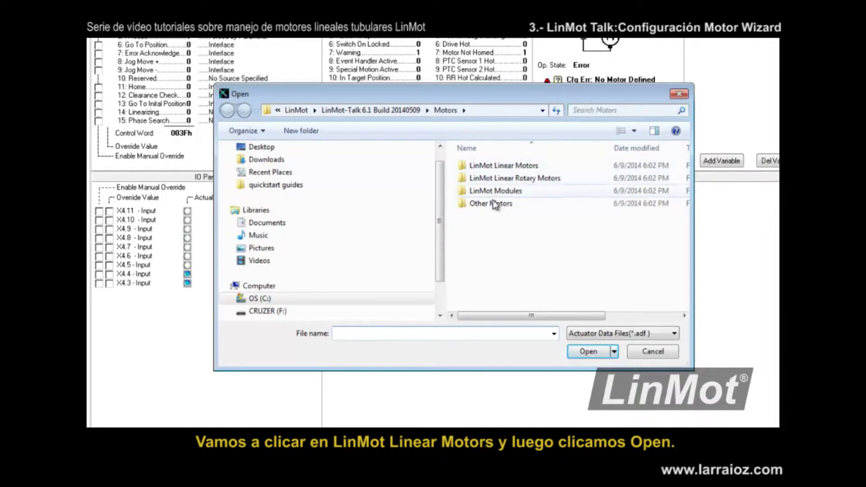
Step: Load the actuator data file PS01-37x120.adf from LinMot Linear Motors, PS01-37x, PS01-37x120x
{"action": "left_click", "coordinate": [497, 167]}
{"action": "left_click", "coordinate": [596, 353]}
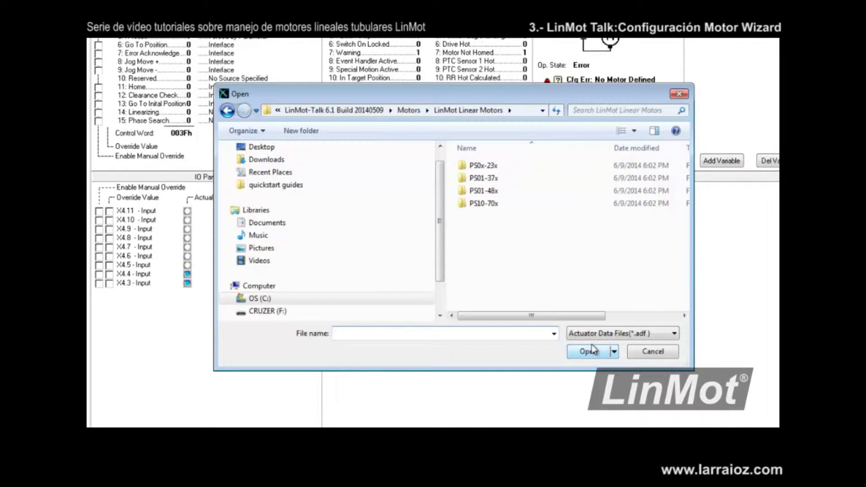
{"action": "left_click", "coordinate": [484, 180]}
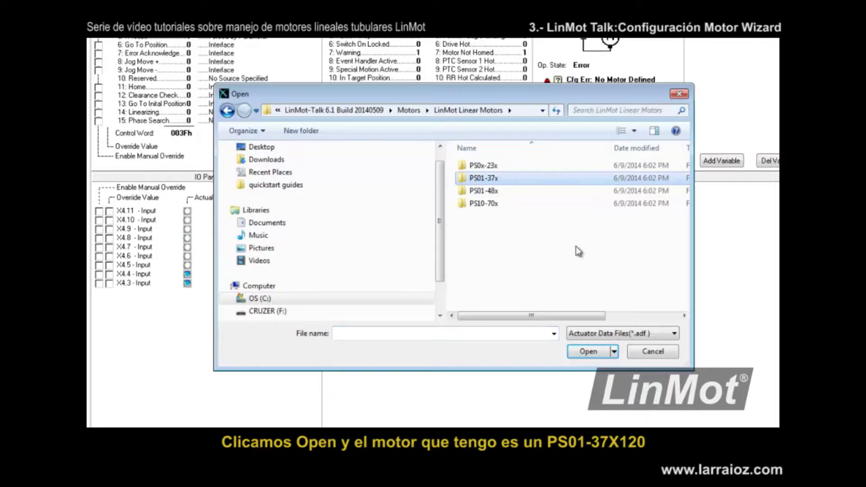
{"action": "left_click", "coordinate": [588, 352]}
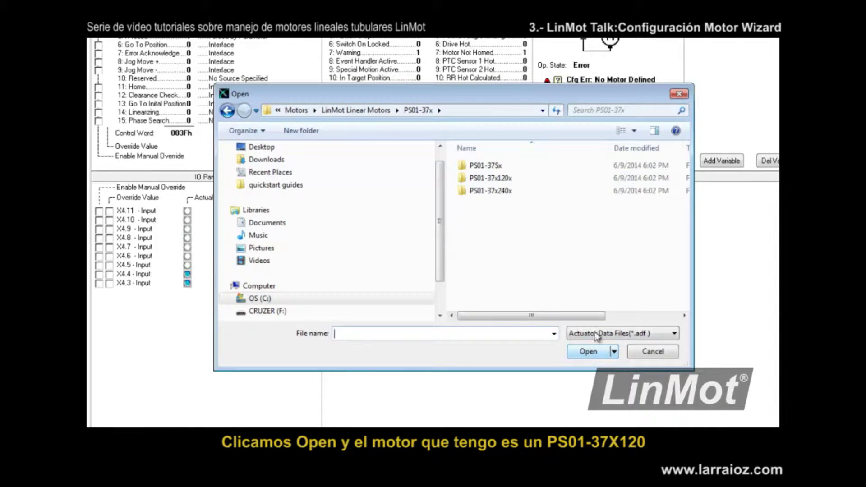
{"action": "left_click", "coordinate": [493, 180]}
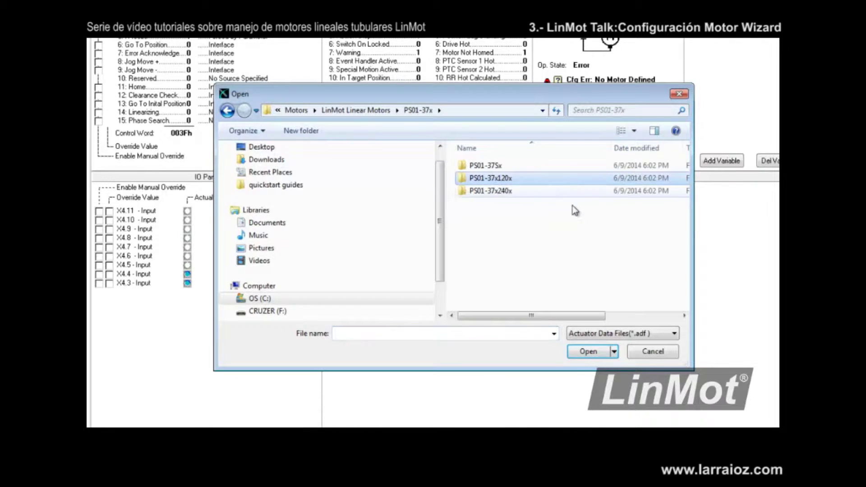
{"action": "left_click", "coordinate": [588, 355]}
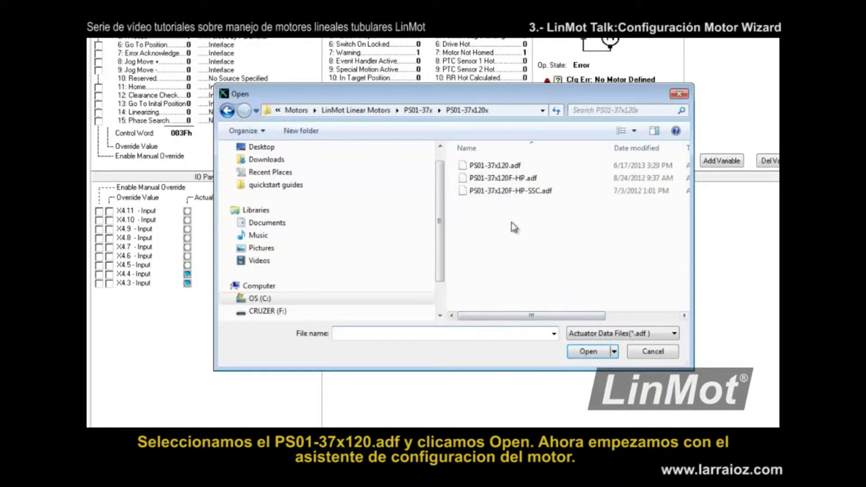
{"action": "left_click", "coordinate": [498, 170]}
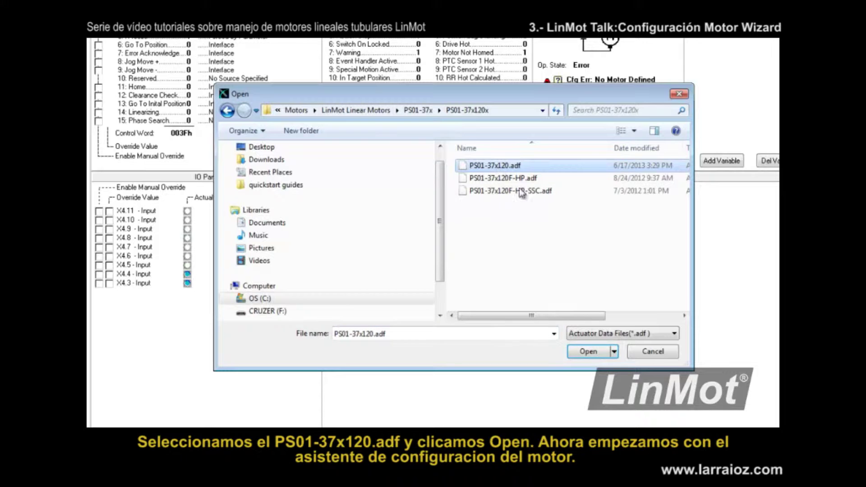
{"action": "left_click", "coordinate": [590, 354]}
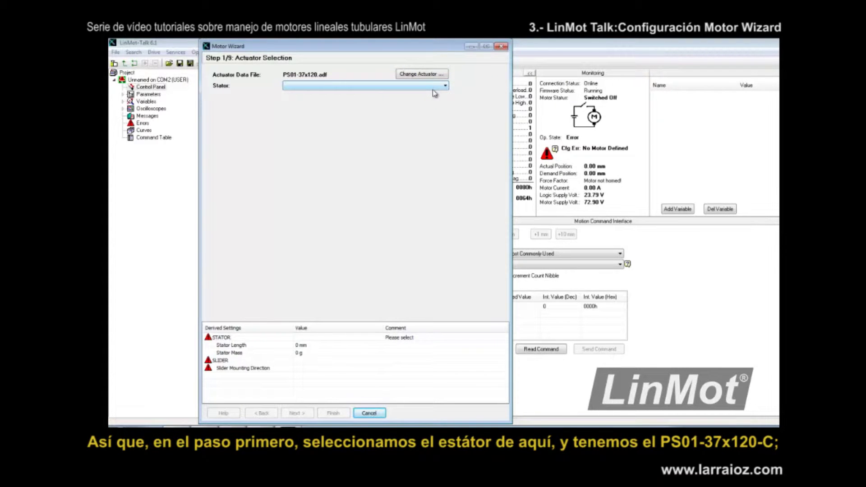
Step: Choose PS01-37x120-C as the stator and PL01-20x395/320 (L: 395mm; D: 20mm) as the slider
{"action": "left_click", "coordinate": [445, 86]}
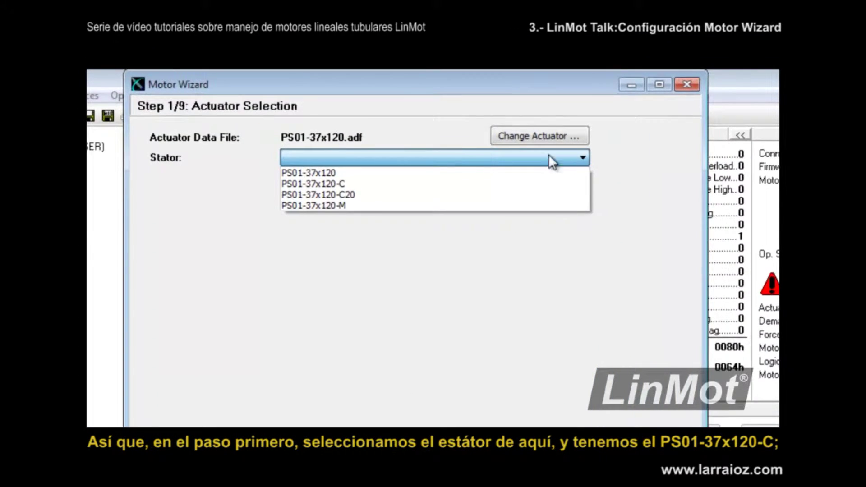
{"action": "left_click", "coordinate": [391, 183]}
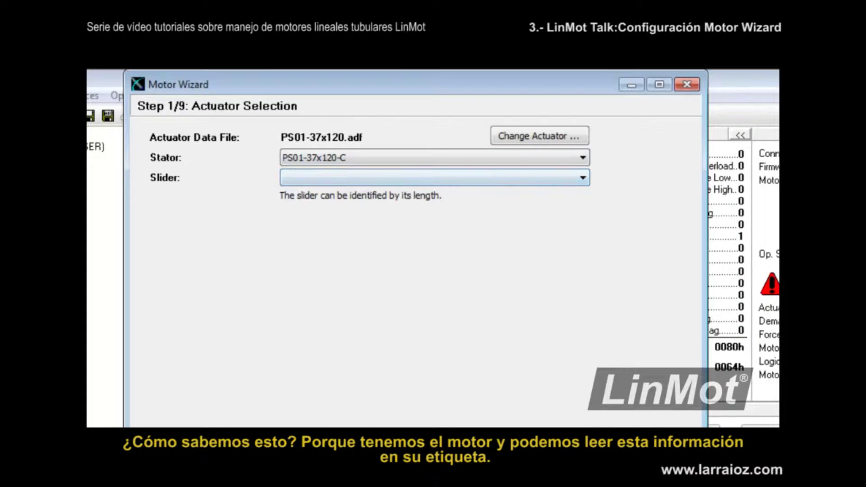
{"action": "key", "text": "alt+Tab"}
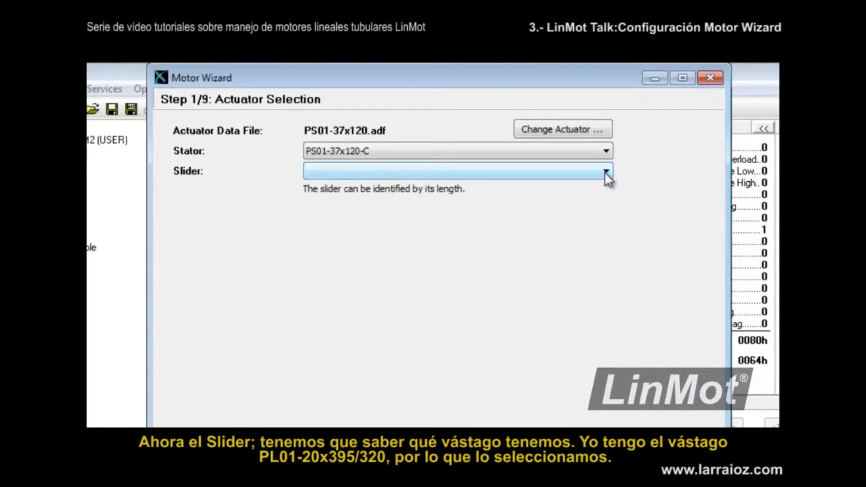
{"action": "left_click", "coordinate": [605, 172]}
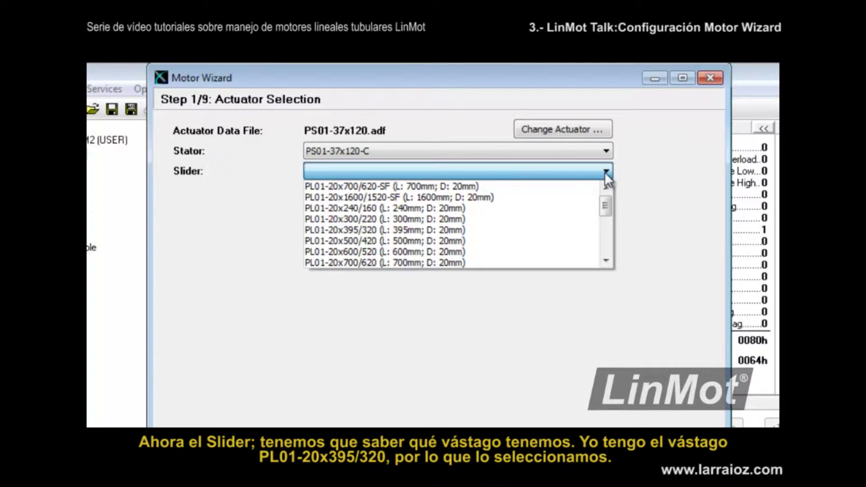
{"action": "left_click", "coordinate": [374, 231]}
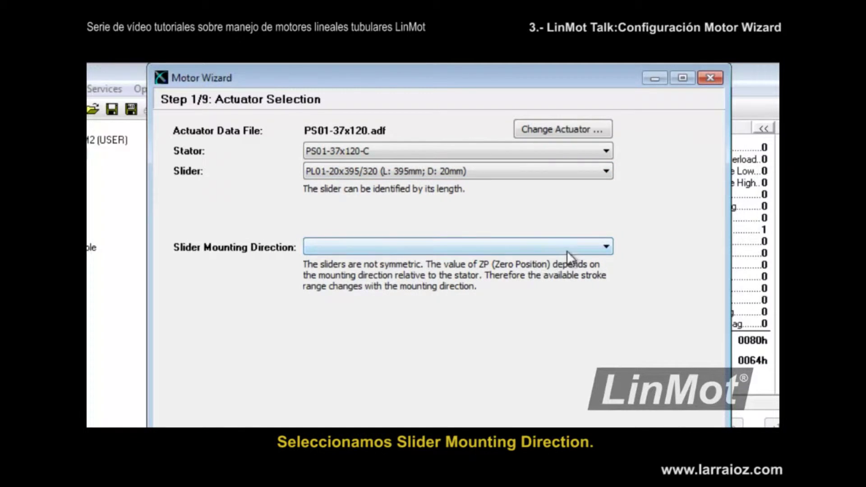
Step: Try the Regular and Reversed slider mounting directions to compare their mounting diagrams
{"action": "left_click", "coordinate": [606, 247]}
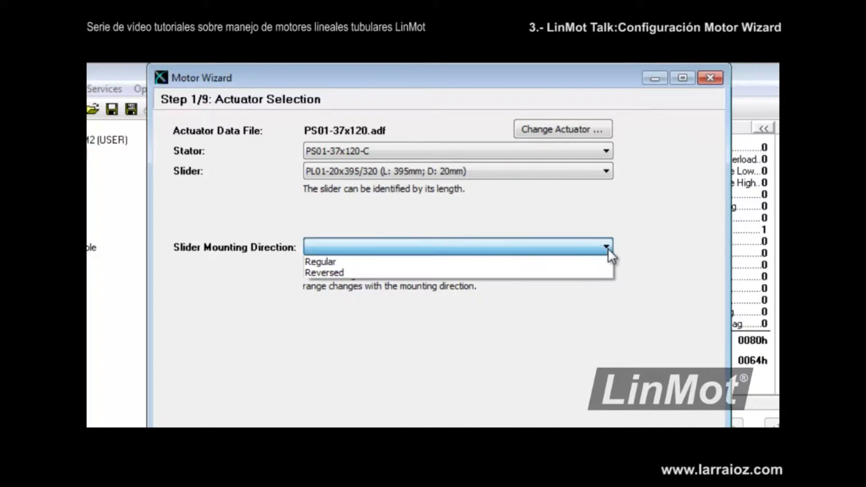
{"action": "left_click", "coordinate": [366, 261]}
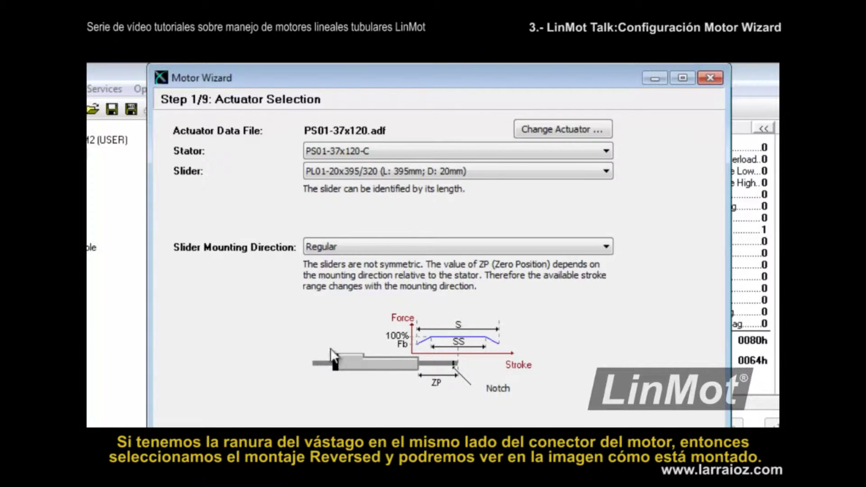
{"action": "left_click", "coordinate": [604, 246]}
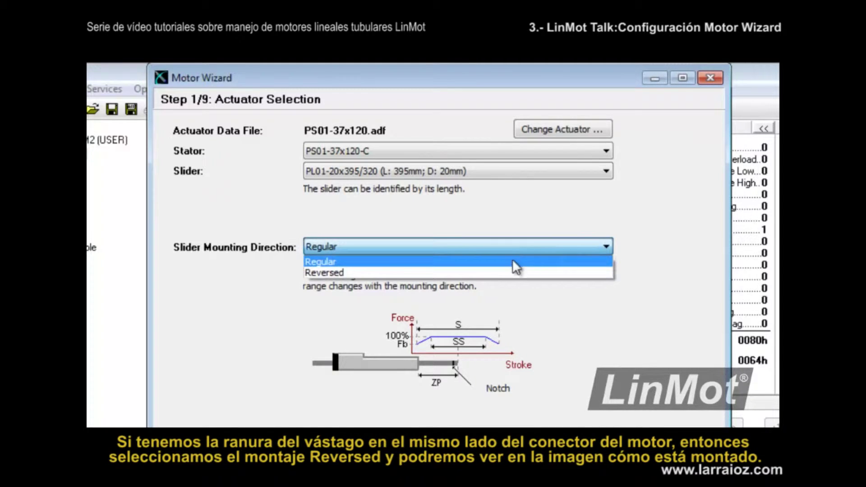
{"action": "left_click", "coordinate": [510, 272]}
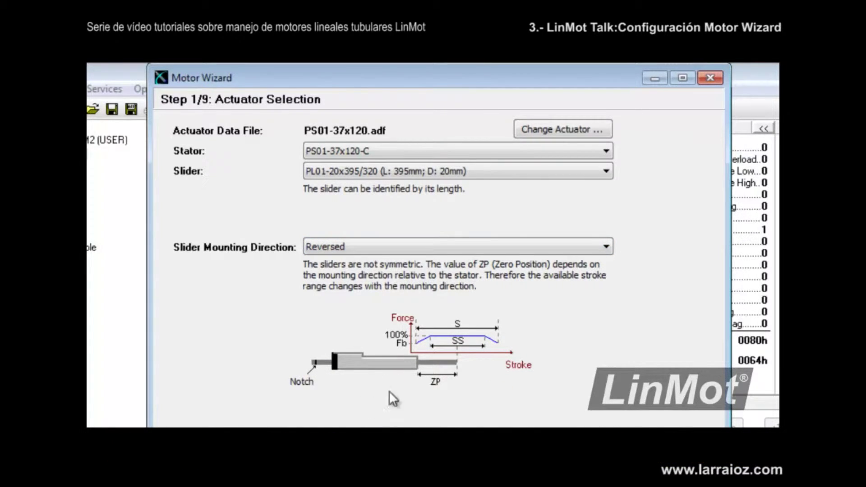
Step: Set the slider mounting direction to Regular and continue to the Motor Cooling step
{"action": "left_click", "coordinate": [607, 249]}
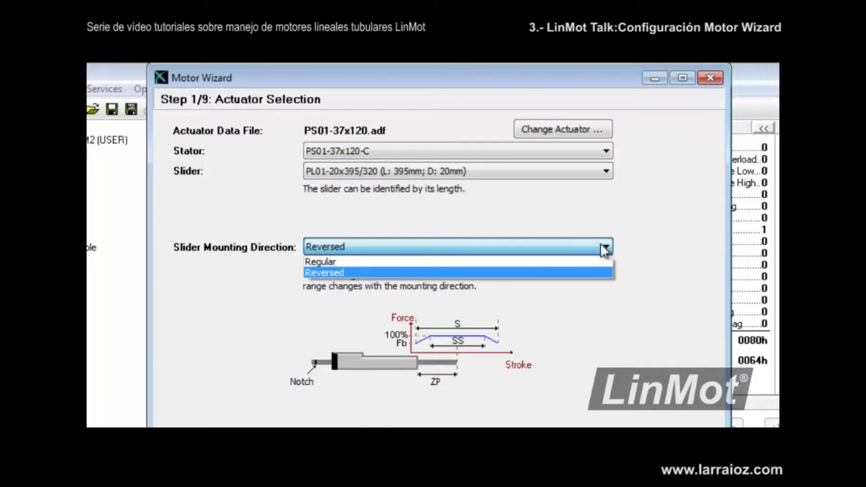
{"action": "left_click", "coordinate": [515, 261]}
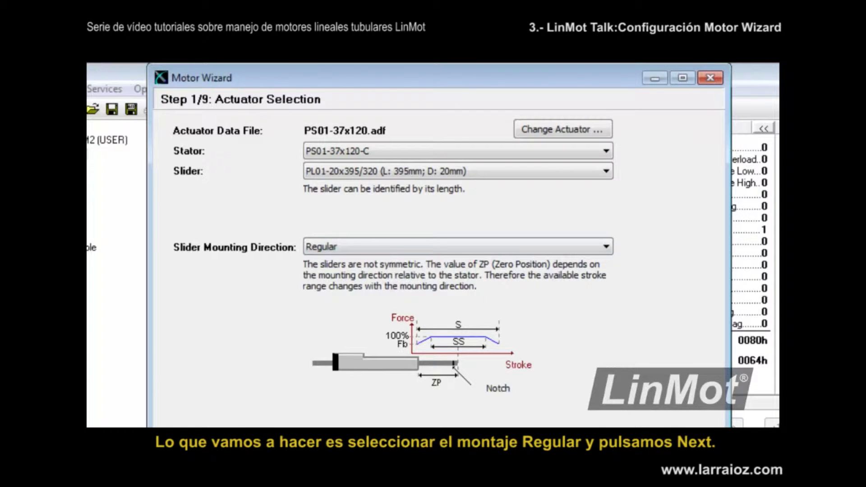
{"action": "left_click", "coordinate": [323, 379]}
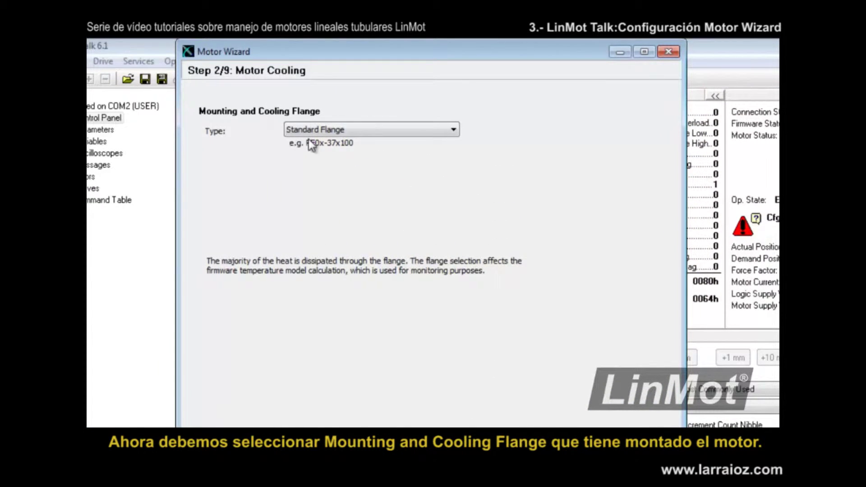
Step: Switch the cooling flange type to Flange With Fan Cooling and back to Standard Flange, and continue to the extension cable setup
{"action": "left_click", "coordinate": [454, 130]}
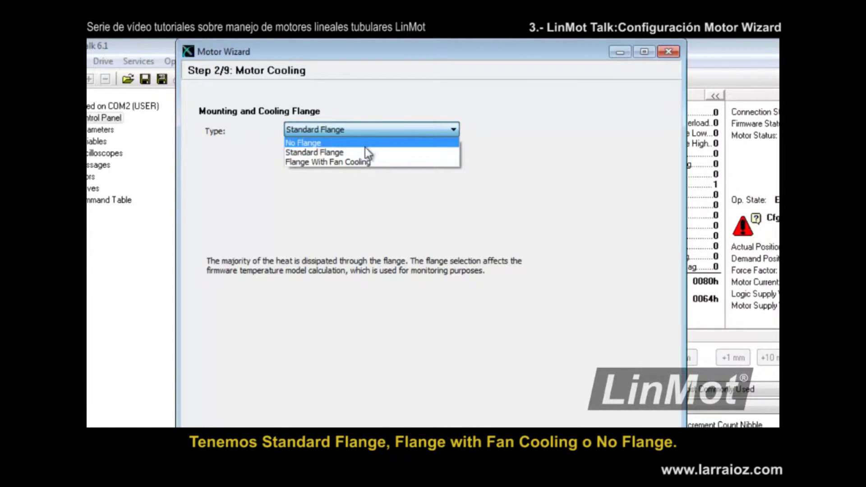
{"action": "left_click", "coordinate": [360, 163]}
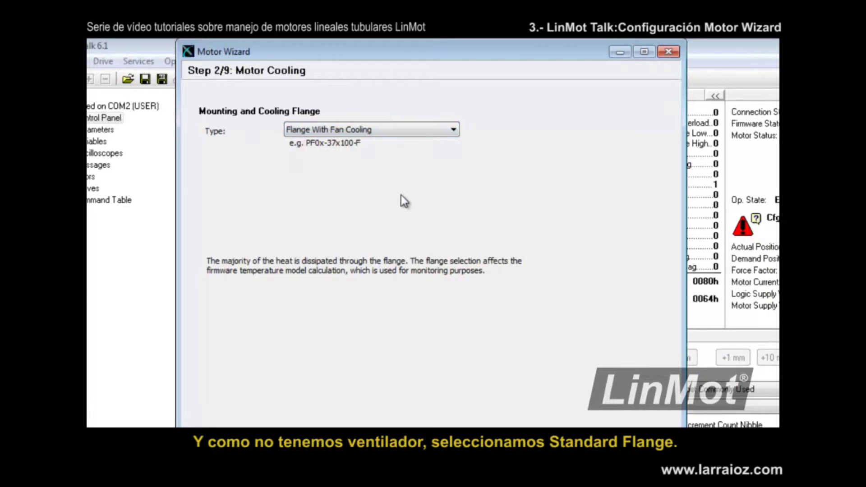
{"action": "left_click", "coordinate": [454, 131]}
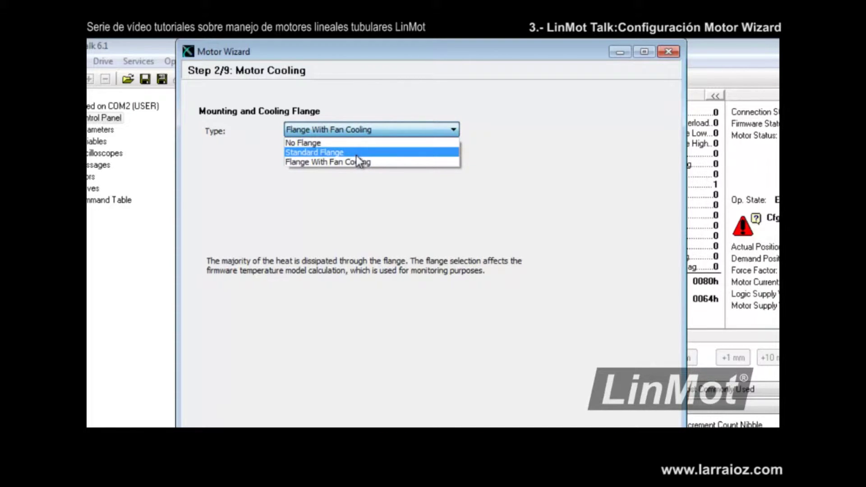
{"action": "left_click", "coordinate": [356, 154]}
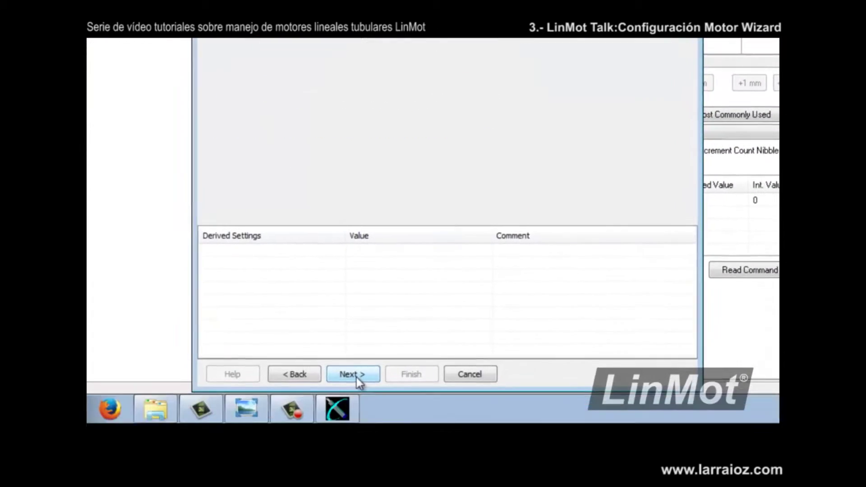
{"action": "left_click", "coordinate": [356, 355]}
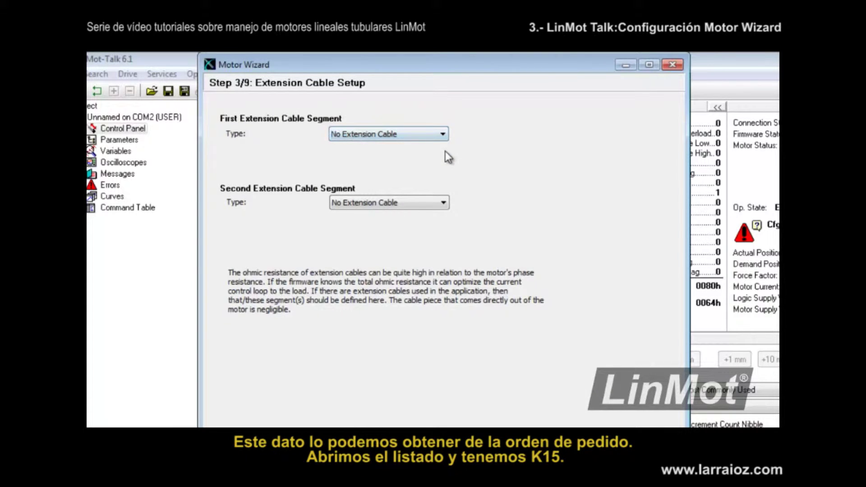
Step: Define the first extension cable segment as K15 with its length, and continue past the external position sensor step with No Sensor
{"action": "left_click", "coordinate": [442, 136]}
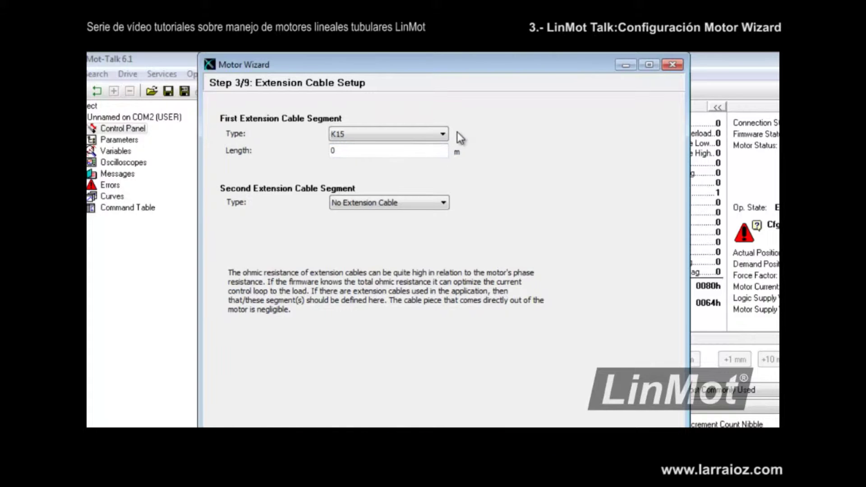
{"action": "left_click_drag", "start_coordinate": [360, 152], "coordinate": [320, 152]}
{"action": "key", "text": "Return"}
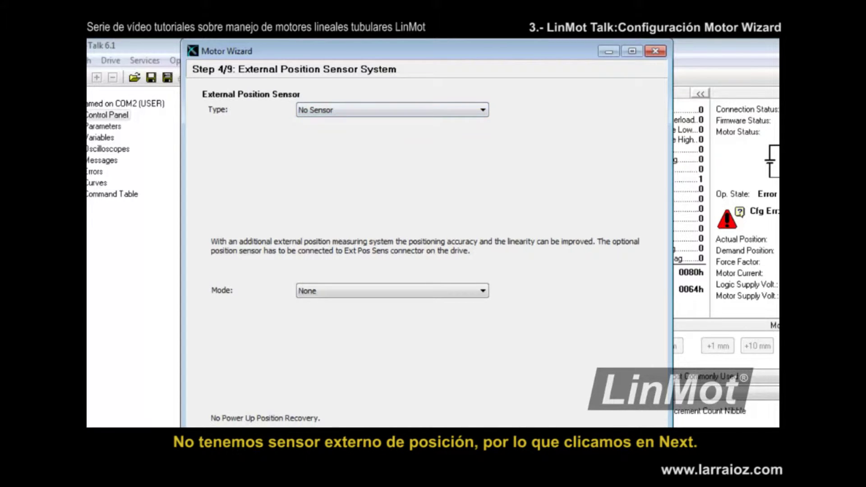
{"action": "left_click", "coordinate": [393, 343]}
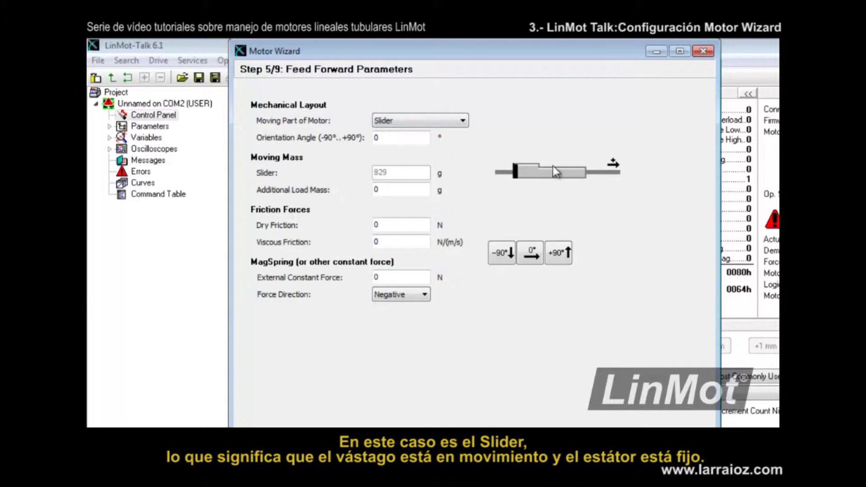
Step: Try Stator as the moving part of the motor and switch it back to Slider
{"action": "left_click", "coordinate": [462, 120]}
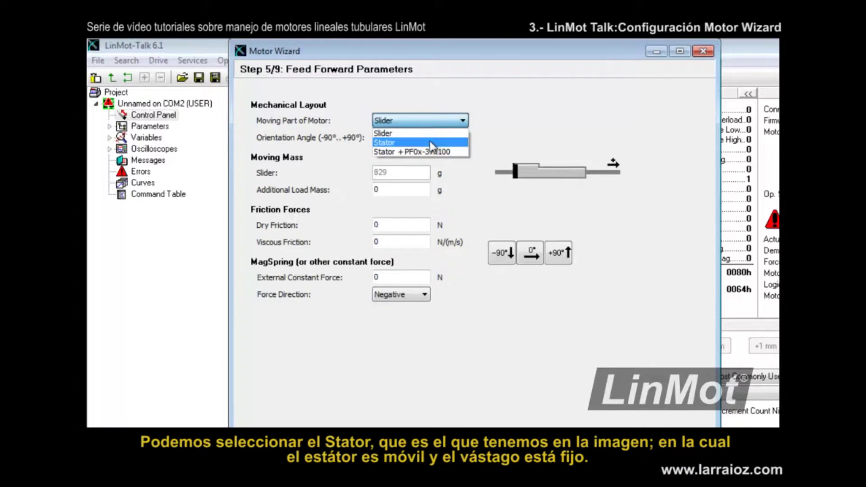
{"action": "left_click", "coordinate": [430, 142]}
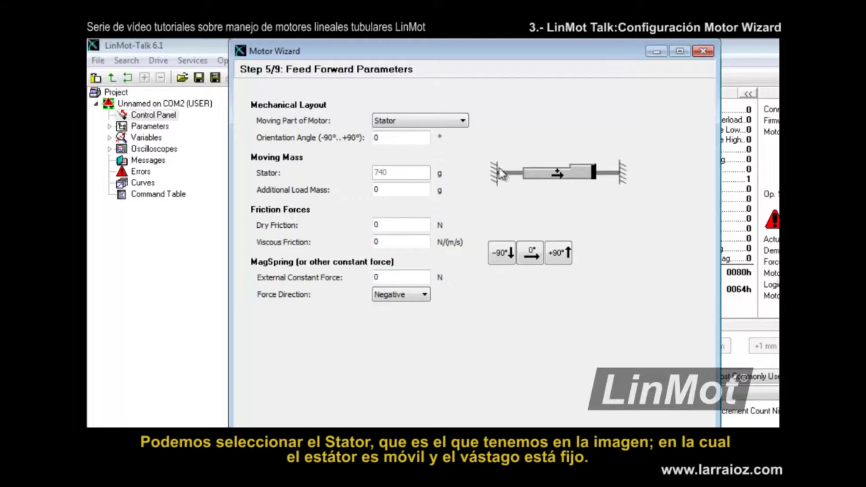
{"action": "left_click", "coordinate": [463, 121]}
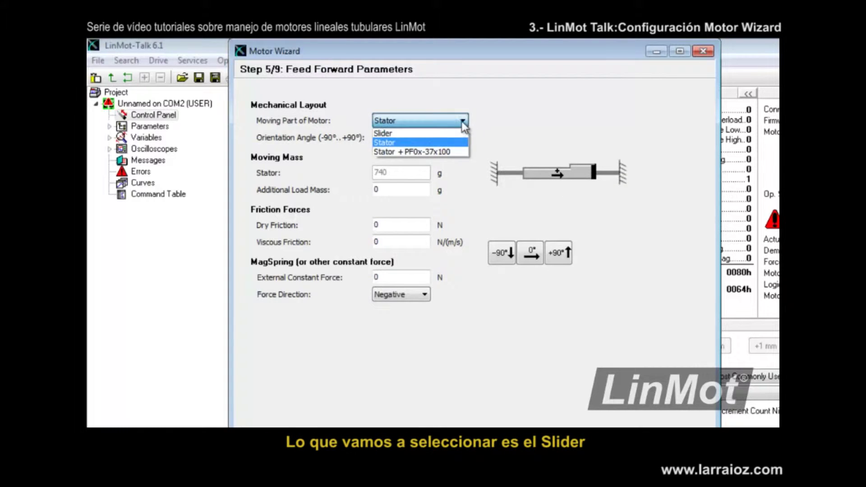
{"action": "left_click", "coordinate": [438, 134]}
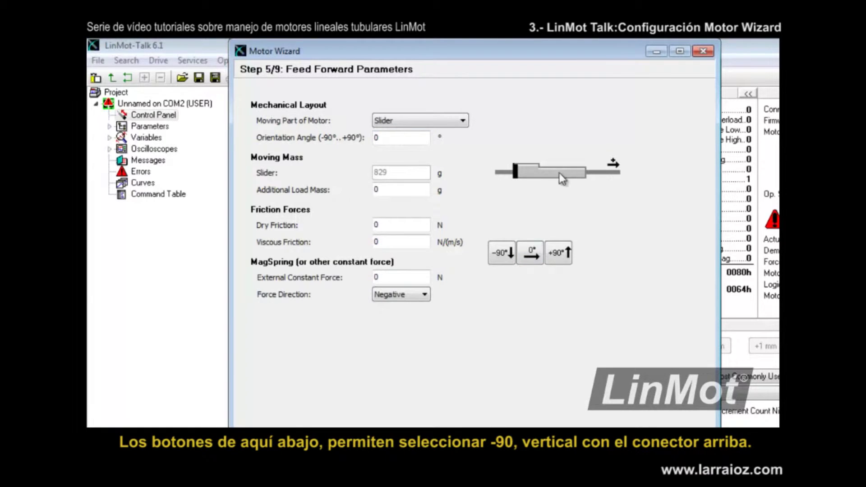
Step: Set the motor's orientation angle to -90°
{"action": "left_click", "coordinate": [506, 256]}
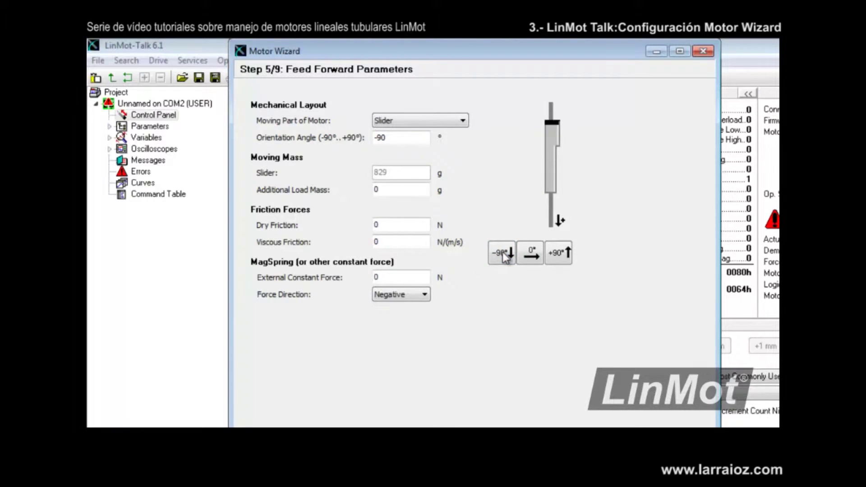
Step: Try a +90° orientation angle, set it to 0°, and continue to the PID position controller with friction and external constant force at 0
{"action": "left_click", "coordinate": [558, 255]}
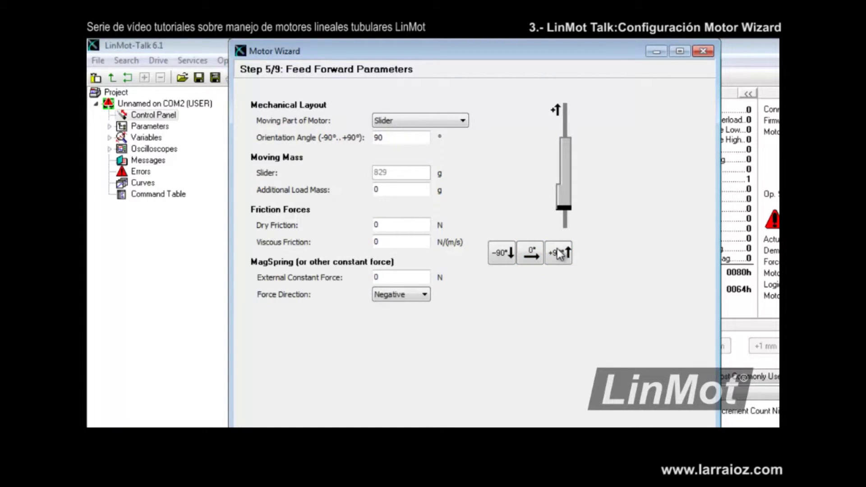
{"action": "left_click", "coordinate": [530, 255]}
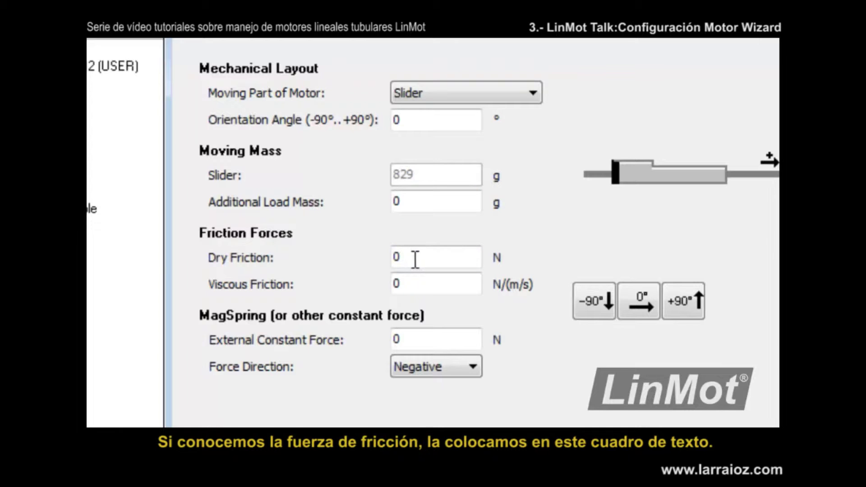
{"action": "left_click", "coordinate": [402, 251]}
{"action": "left_click", "coordinate": [404, 343]}
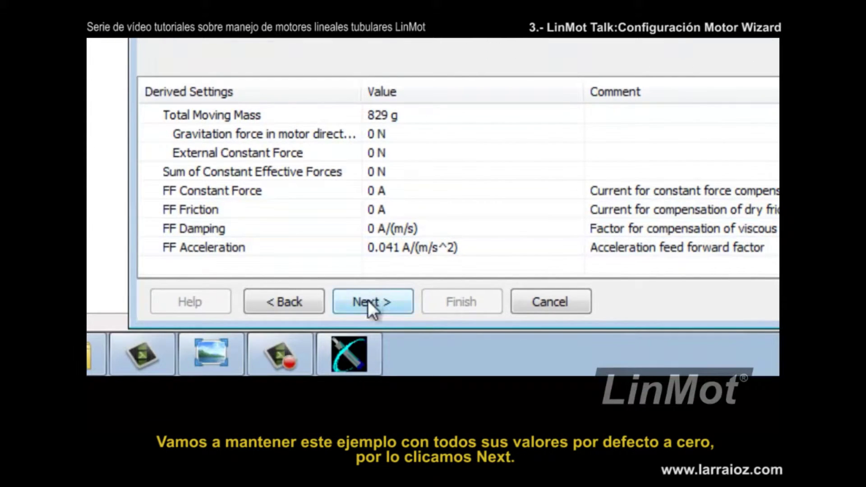
{"action": "left_click", "coordinate": [368, 300]}
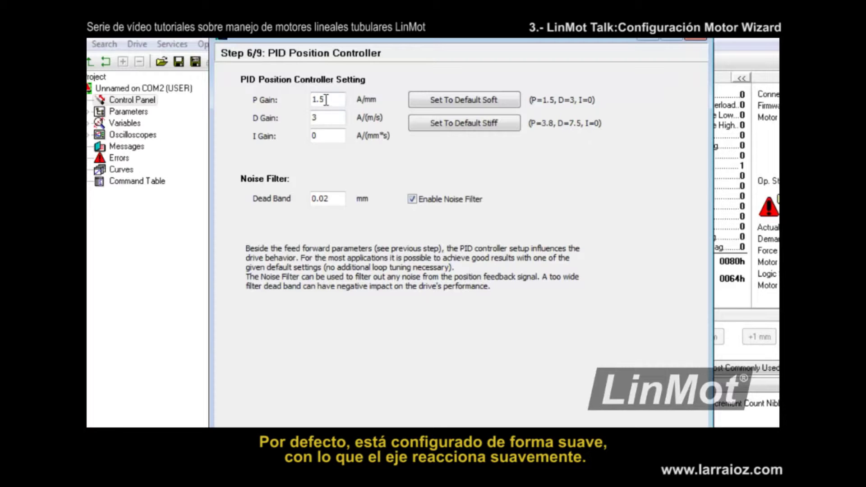
Step: Try the default stiff PID gains, restore the default soft ones, and continue to the homing setup with the noise filter enabled
{"action": "left_click", "coordinate": [459, 131]}
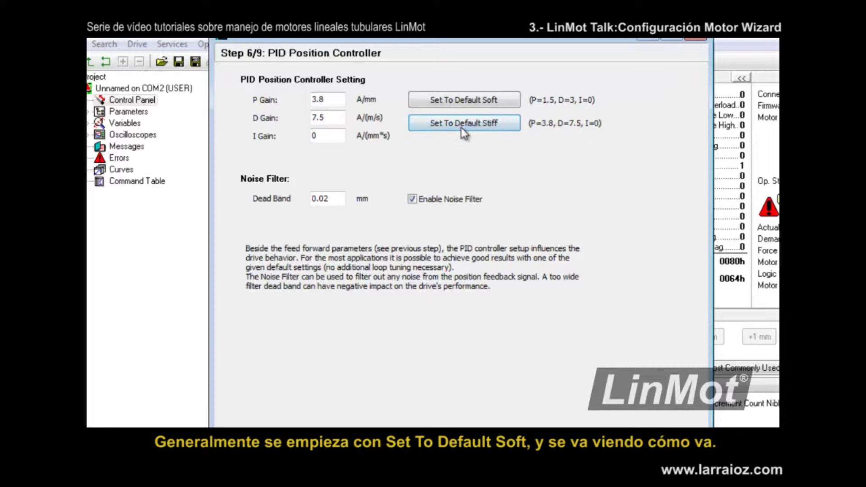
{"action": "left_click", "coordinate": [459, 103]}
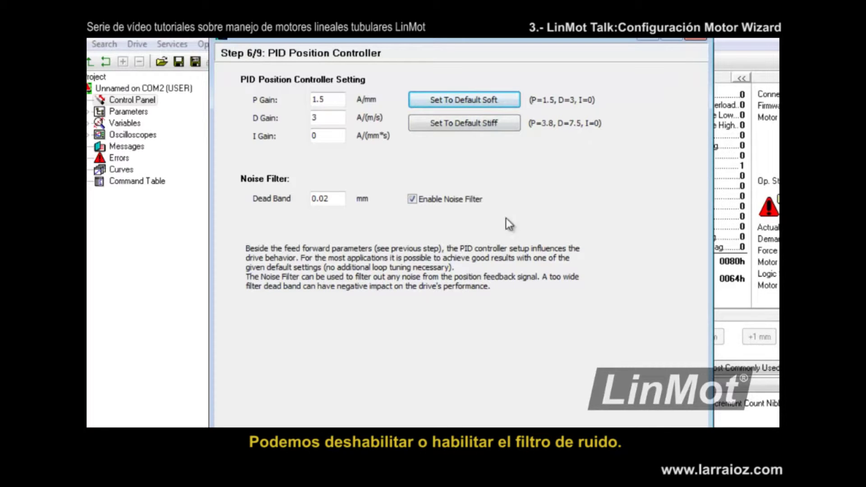
{"action": "left_click", "coordinate": [413, 199]}
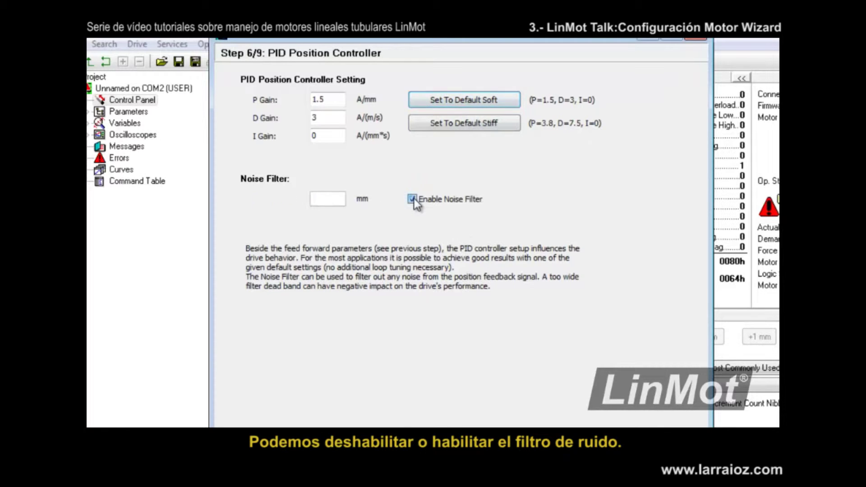
{"action": "left_click", "coordinate": [413, 200]}
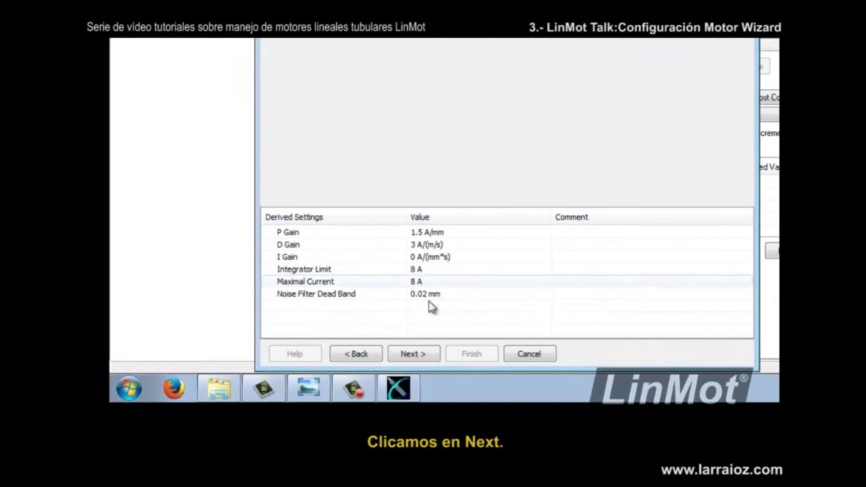
{"action": "left_click", "coordinate": [418, 354]}
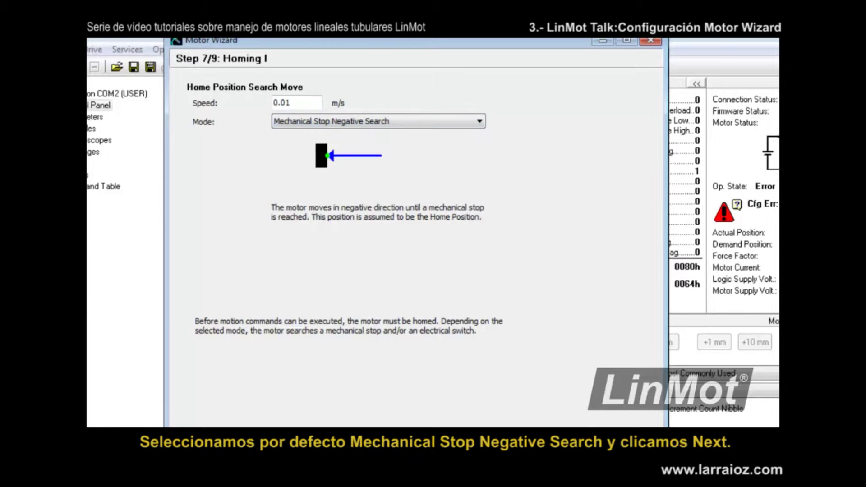
Step: Accept Mechanical Stop Negative Search at 0.01 m/s for homing and a distance A of 10 mm, continuing to the final wizard step
{"action": "key", "text": "Return"}
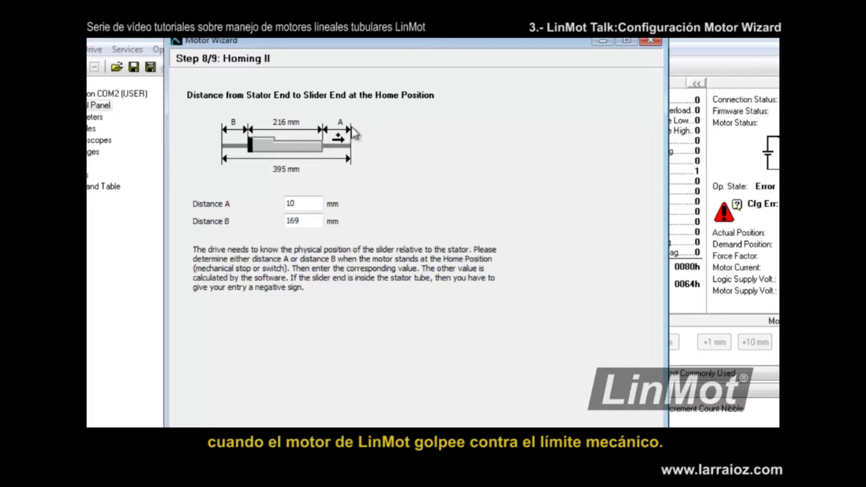
{"action": "left_click_drag", "start_coordinate": [296, 204], "coordinate": [279, 202]}
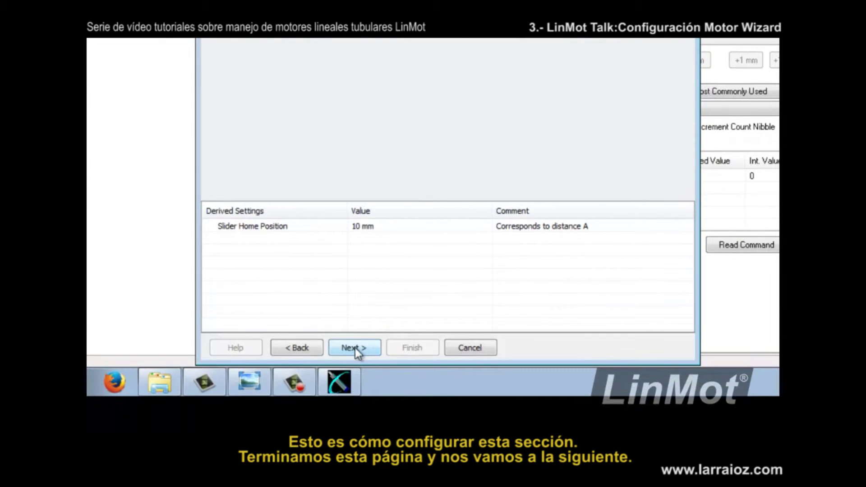
{"action": "left_click", "coordinate": [355, 348]}
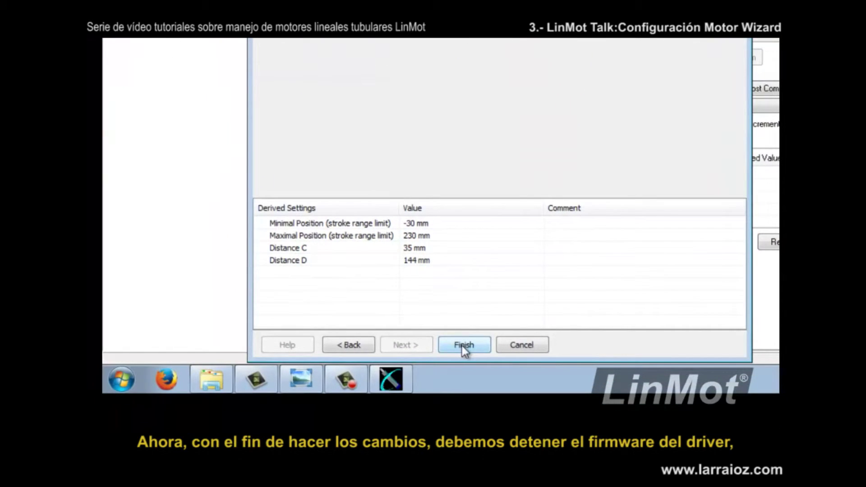
Step: Finish the Motor Wizard, allowing the firmware to be stopped so the parameters are written, and reboot the drive
{"action": "left_click", "coordinate": [462, 345]}
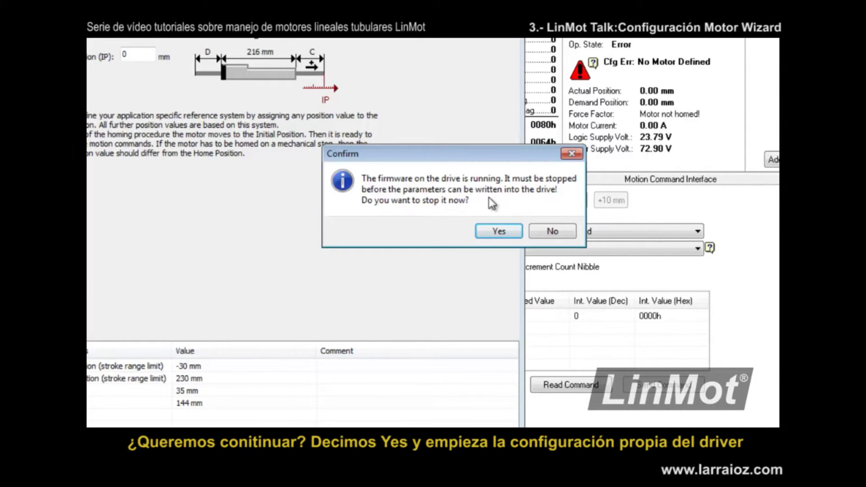
{"action": "left_click", "coordinate": [500, 232]}
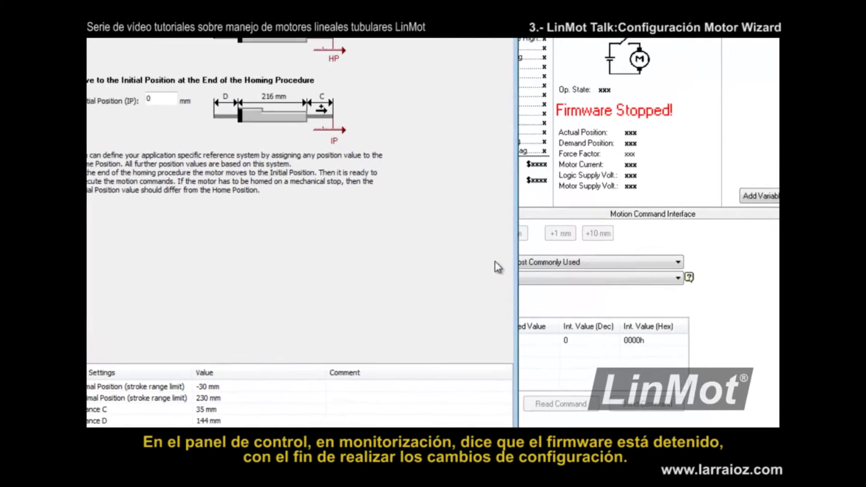
{"action": "left_click", "coordinate": [488, 311]}
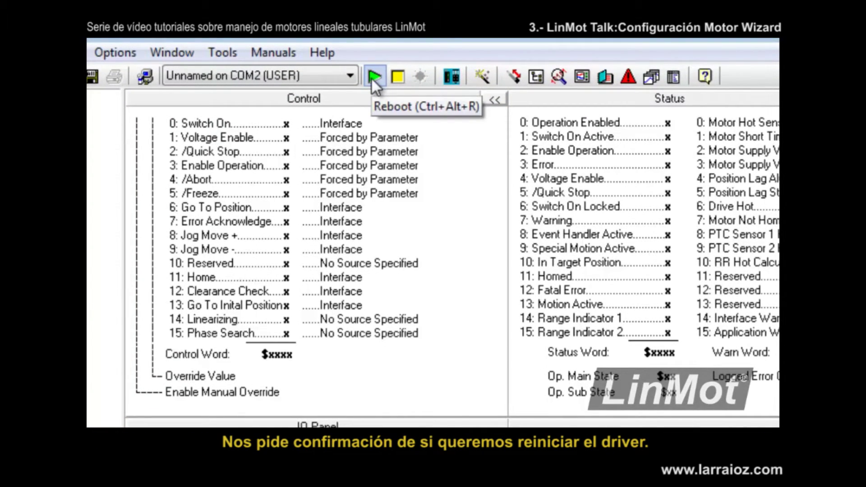
{"action": "left_click", "coordinate": [374, 80]}
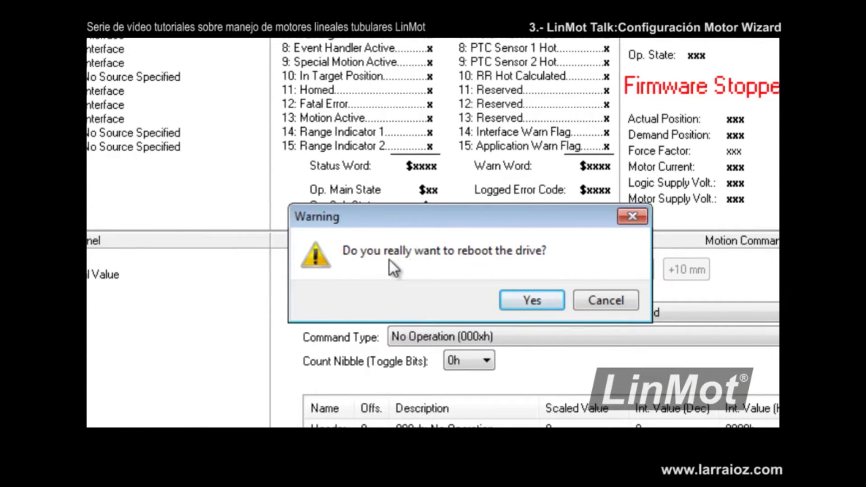
{"action": "left_click", "coordinate": [535, 300]}
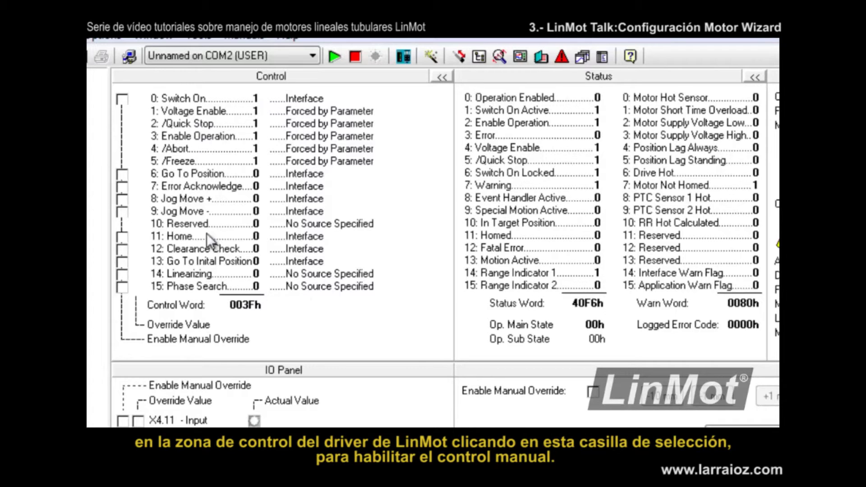
Step: Enable manual override for the Switch On control bit and toggle its override value off and on to switch on the motor
{"action": "left_click", "coordinate": [122, 99]}
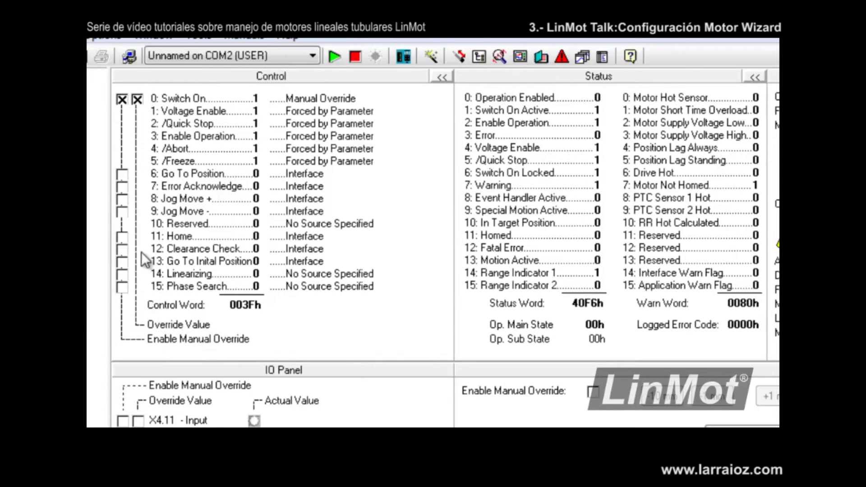
{"action": "left_click", "coordinate": [137, 100]}
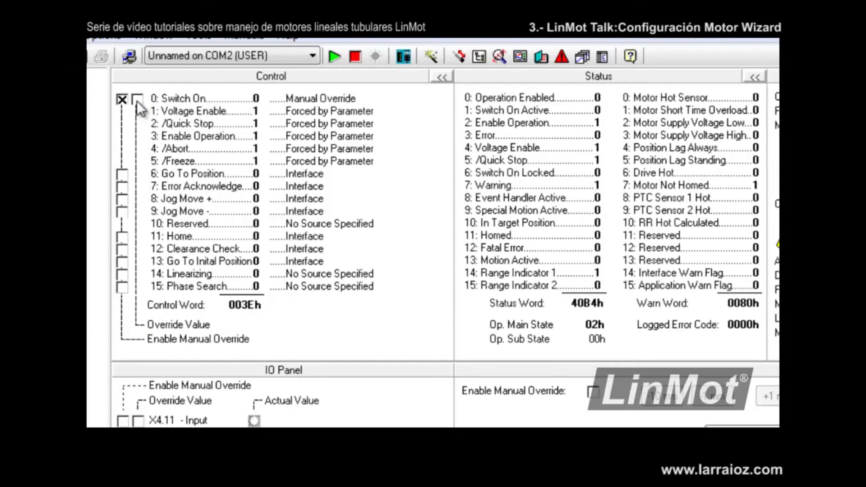
{"action": "left_click", "coordinate": [136, 100]}
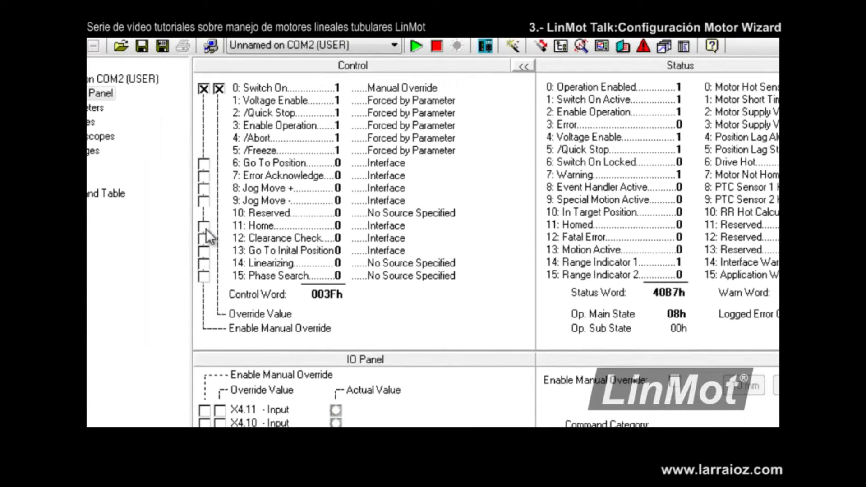
Step: Enable manual override for the Home control bit, set its override value to home the motor, and clear that value after homing
{"action": "left_click", "coordinate": [204, 226]}
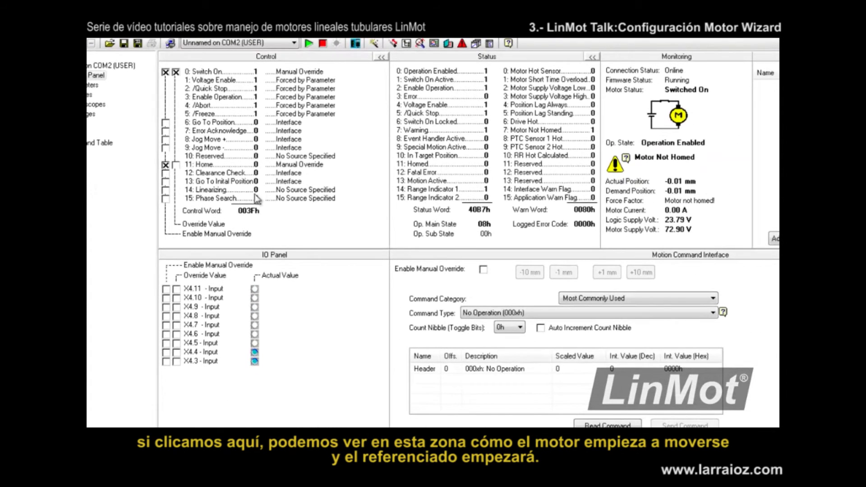
{"action": "left_click", "coordinate": [176, 165]}
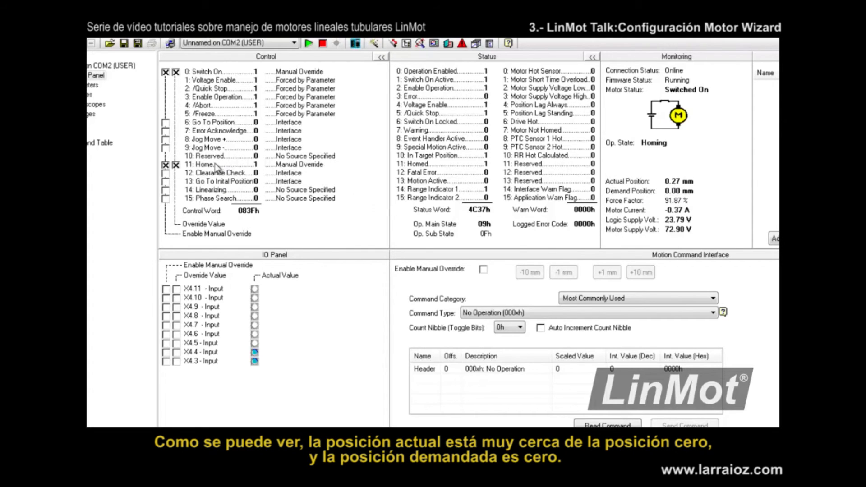
{"action": "left_click", "coordinate": [176, 165]}
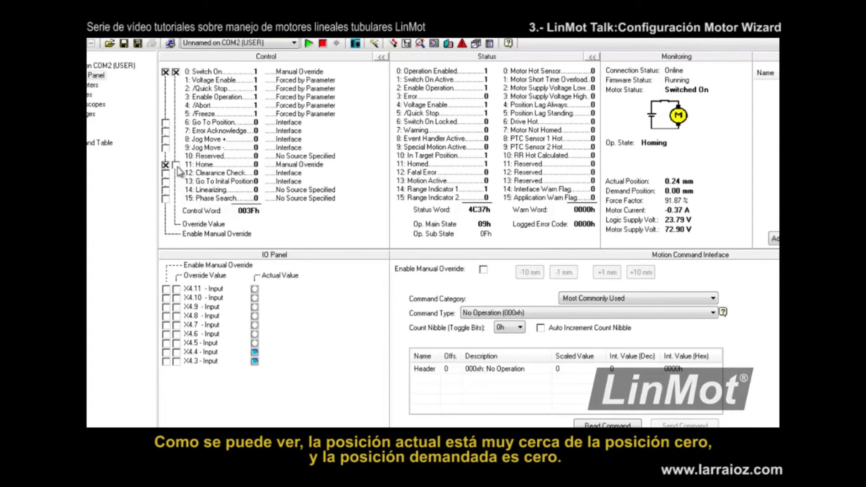